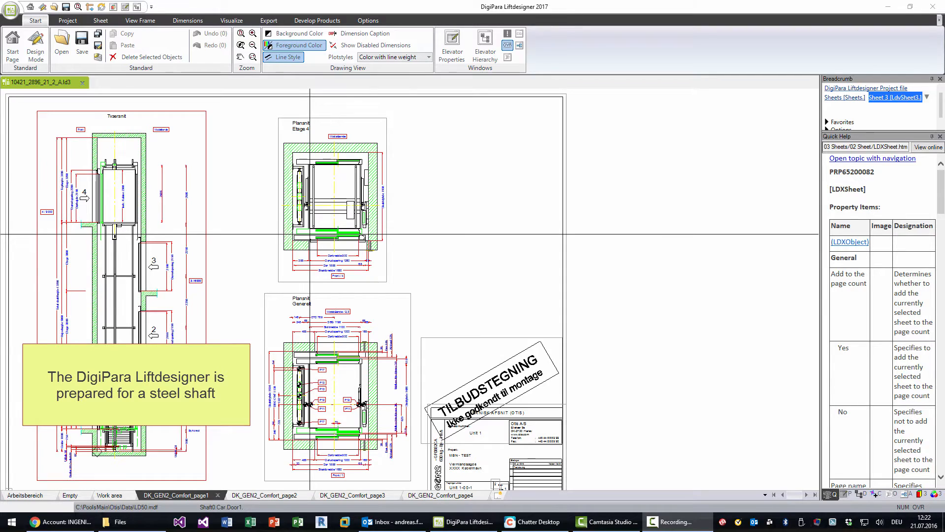
- Set the standard floor-level material to Concrete in the Group and Shaft Configurator's material configuration
left_click(291, 497)
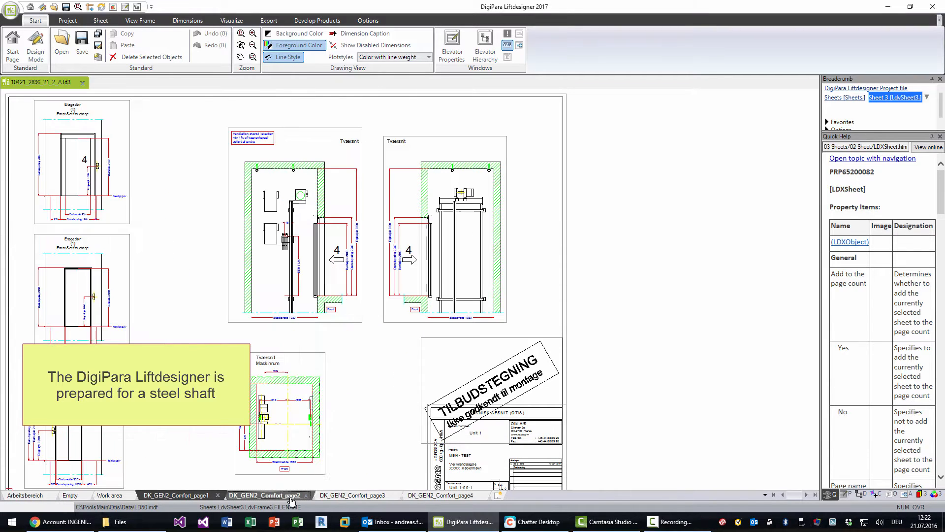
left_click(427, 497)
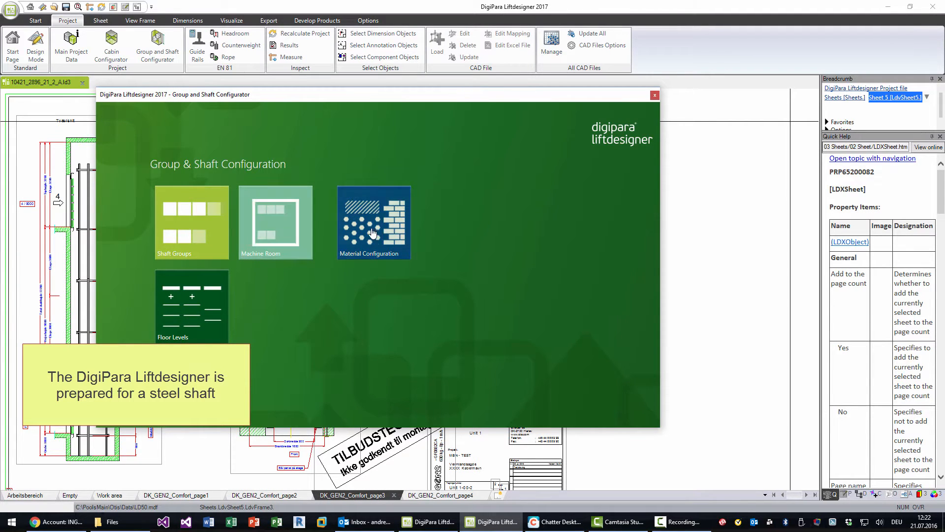
left_click(372, 223)
left_click_drag(343, 101, 489, 87)
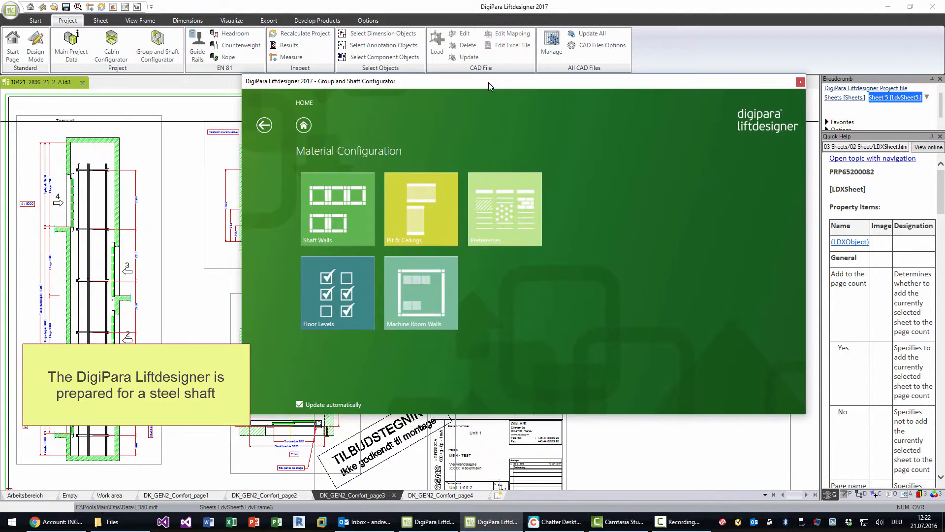
left_click(370, 333)
left_click(482, 222)
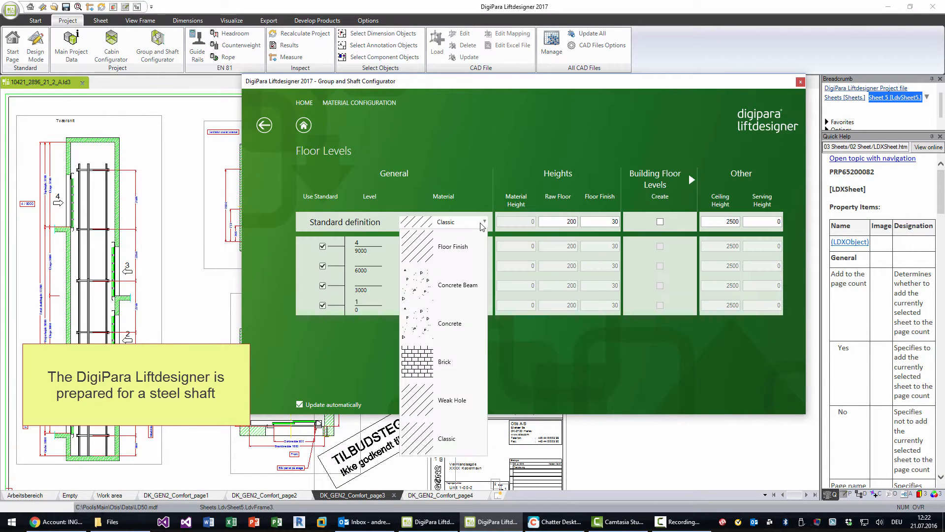
left_click(452, 329)
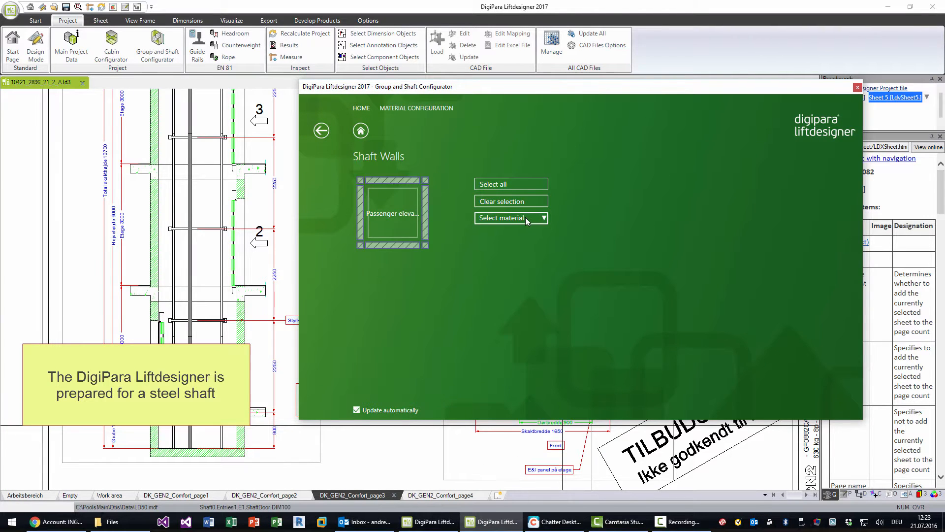
- Assign the Weak Hole material to the selected shaft walls and inspect the elevator in the 3D view
left_click(525, 218)
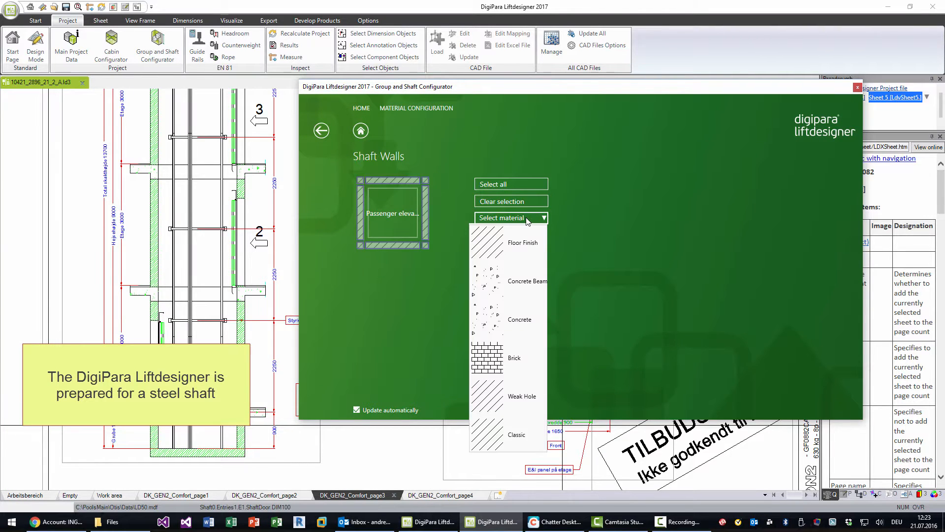
left_click(520, 397)
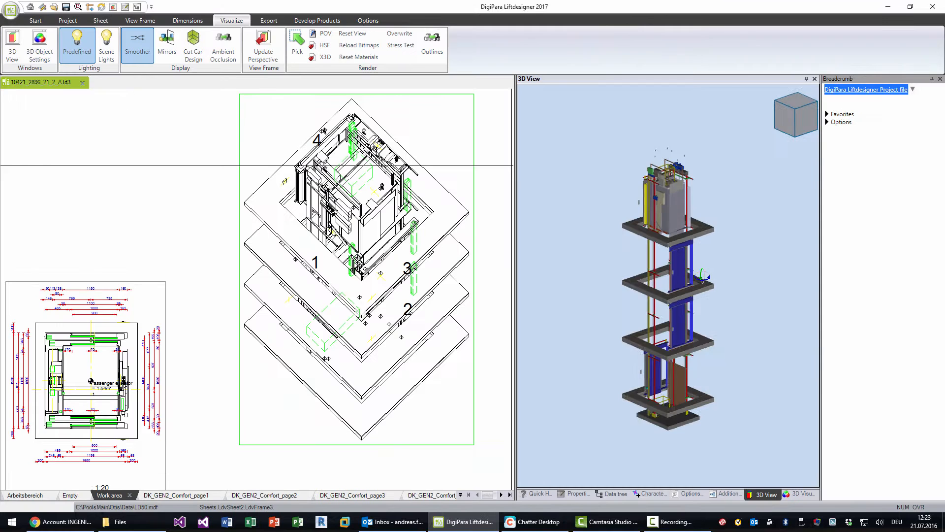
scroll(678, 323, "up", 5)
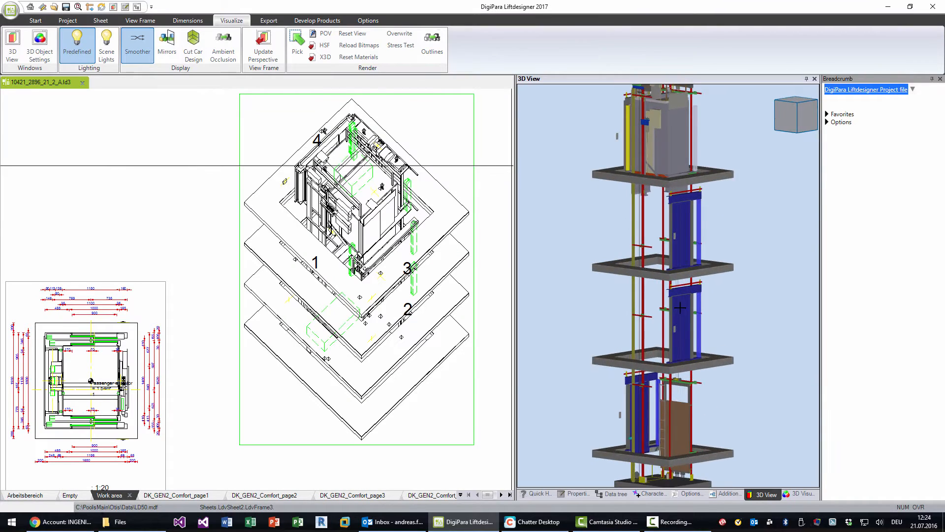
left_click_drag(679, 267, 736, 273)
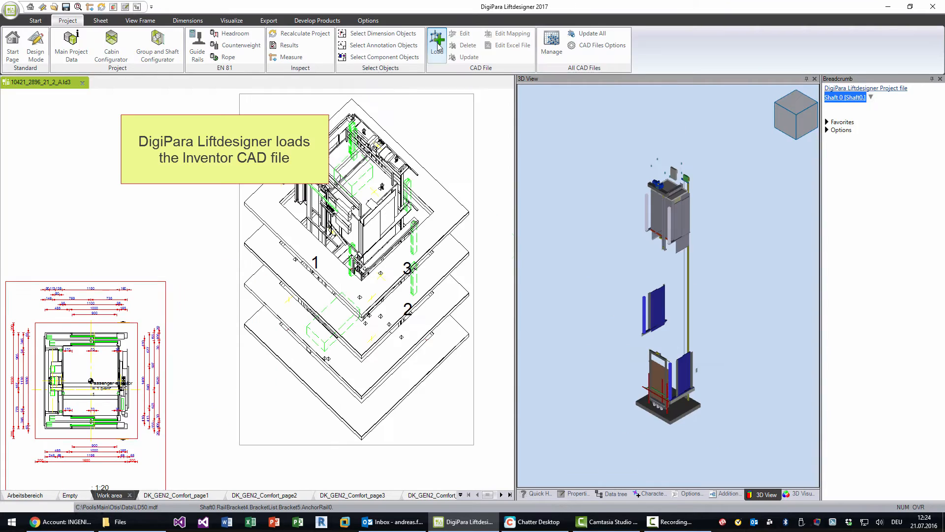
- Load the Inventor assembly Steelframe.iam as a CAD file into the shaft and rotate it about the X axis
left_click(437, 45)
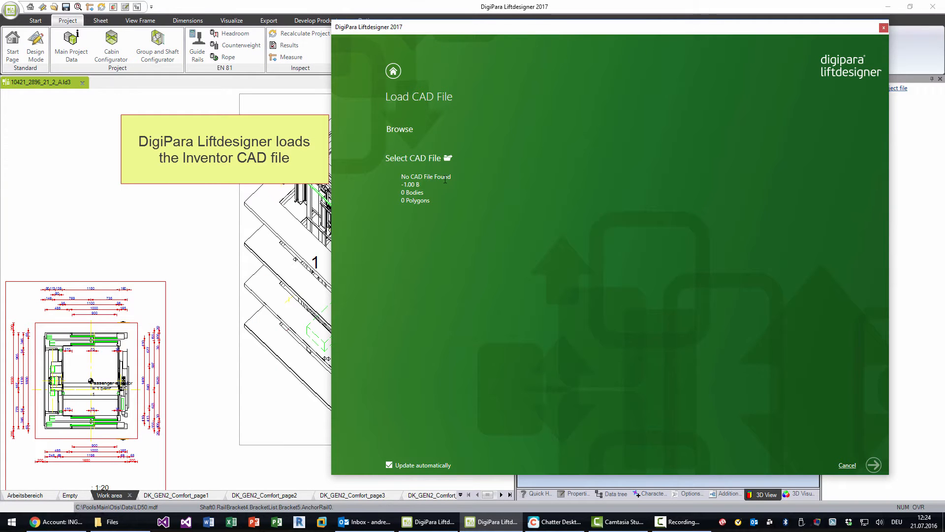
left_click_drag(490, 33, 470, 119)
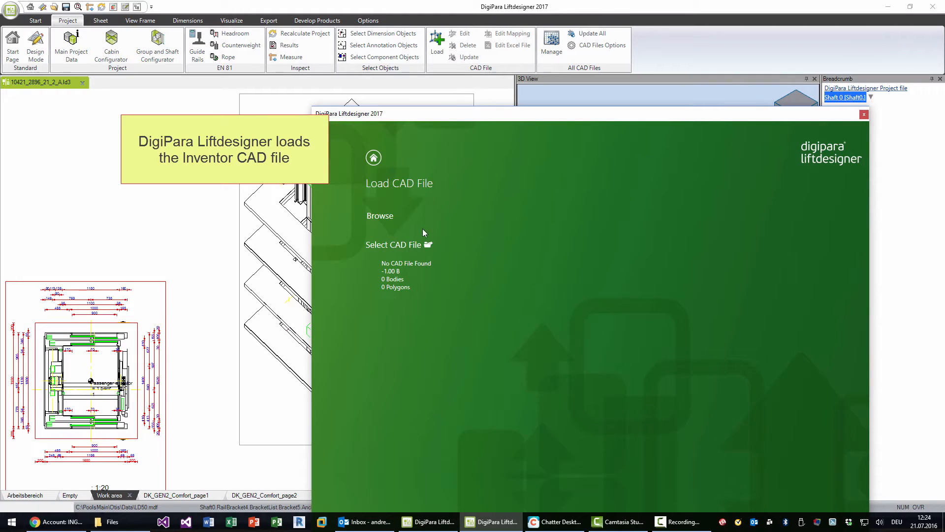
left_click(428, 245)
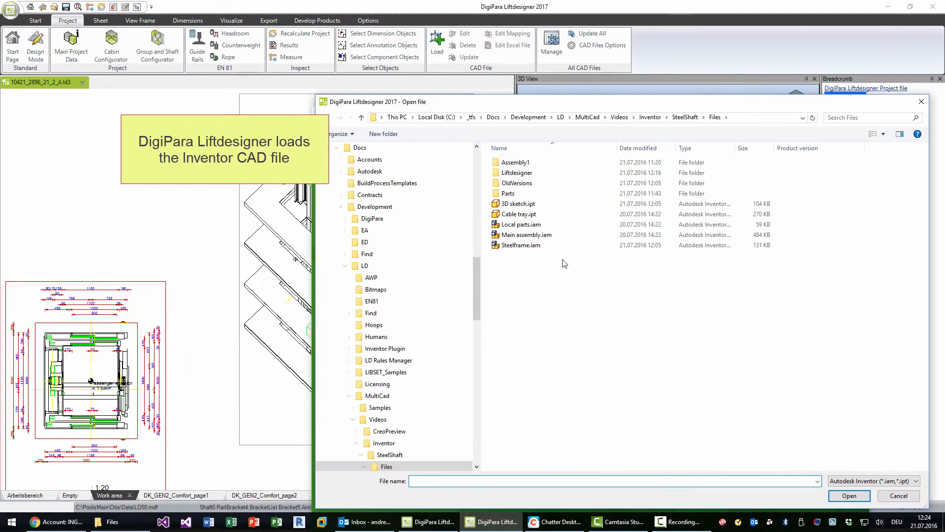
left_click(530, 246)
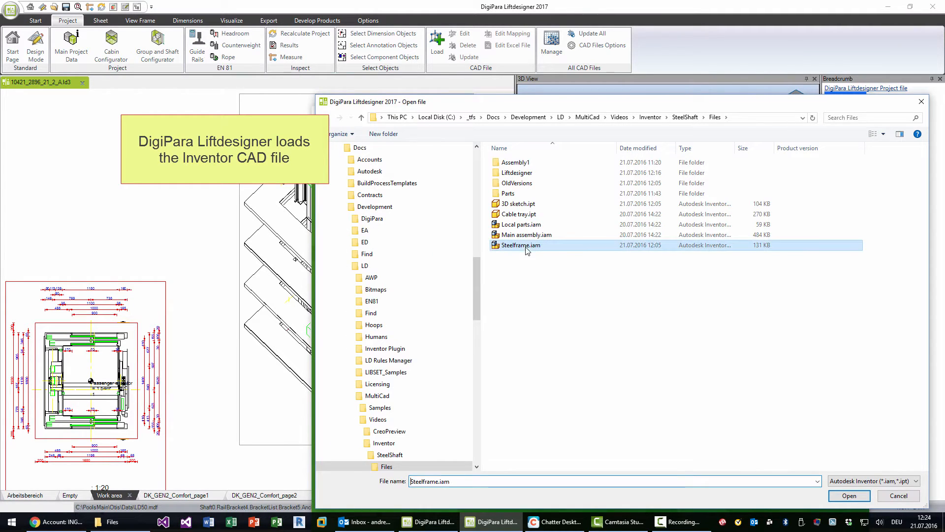
left_click(851, 496)
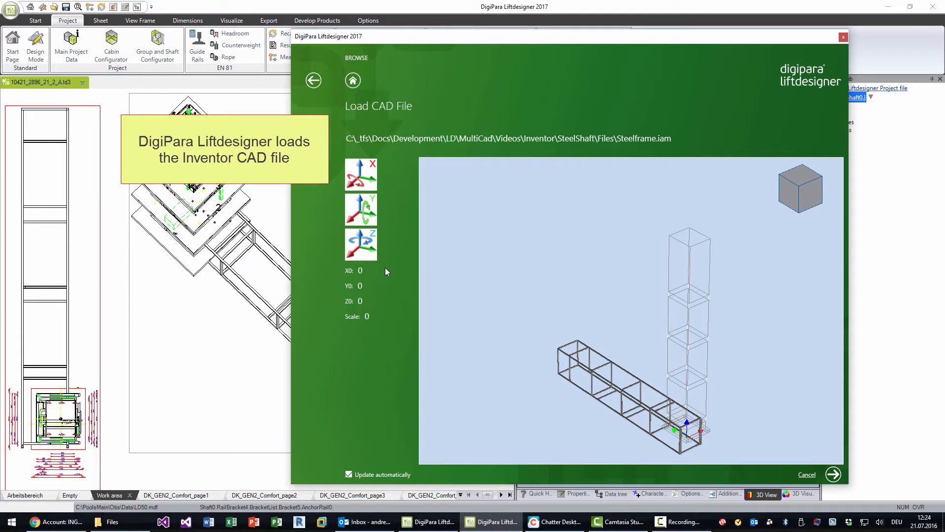
left_click(360, 177)
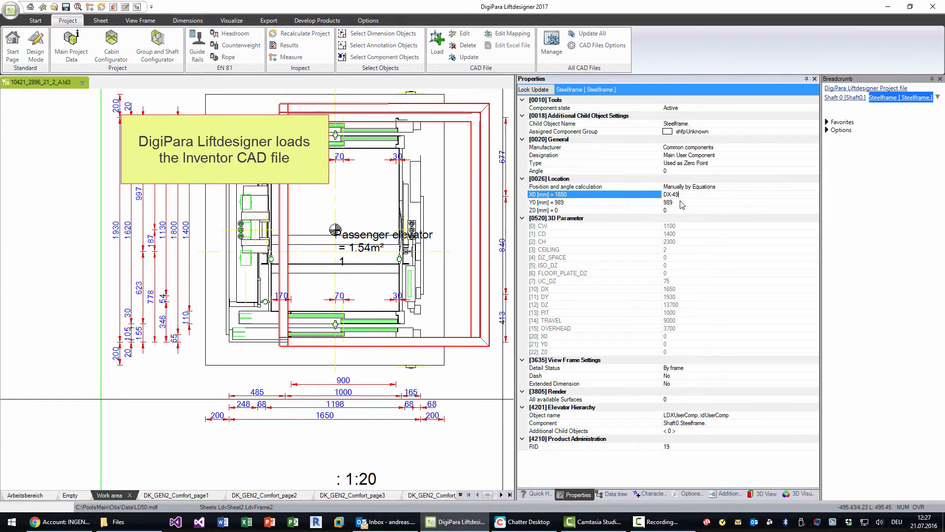
- Set the steel frame's X0 location to the equation DX-495 and review the frame on the drawing pages
key("Return")
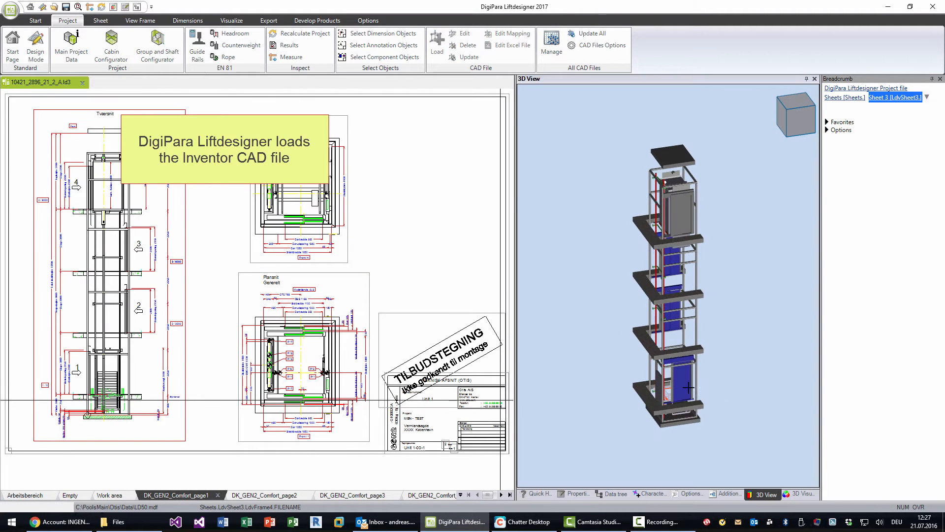
left_click(266, 495)
left_click(343, 496)
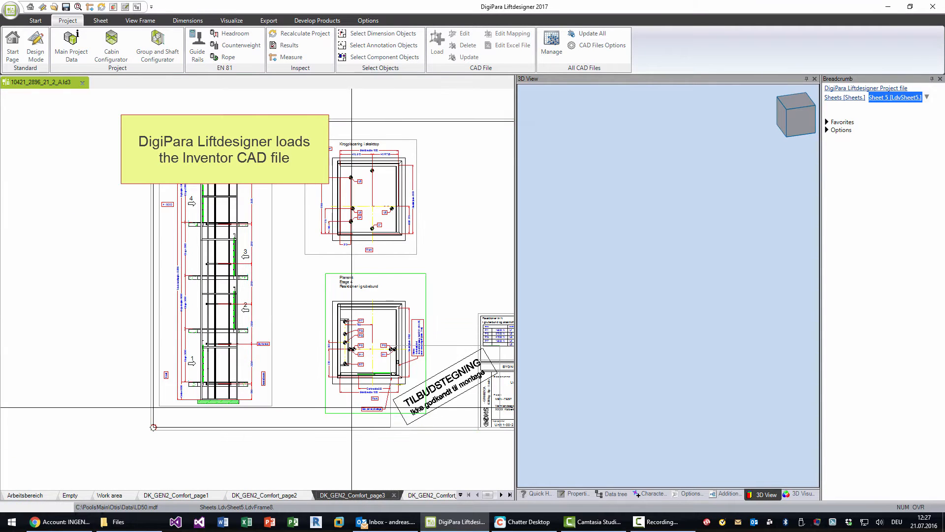
left_click(426, 495)
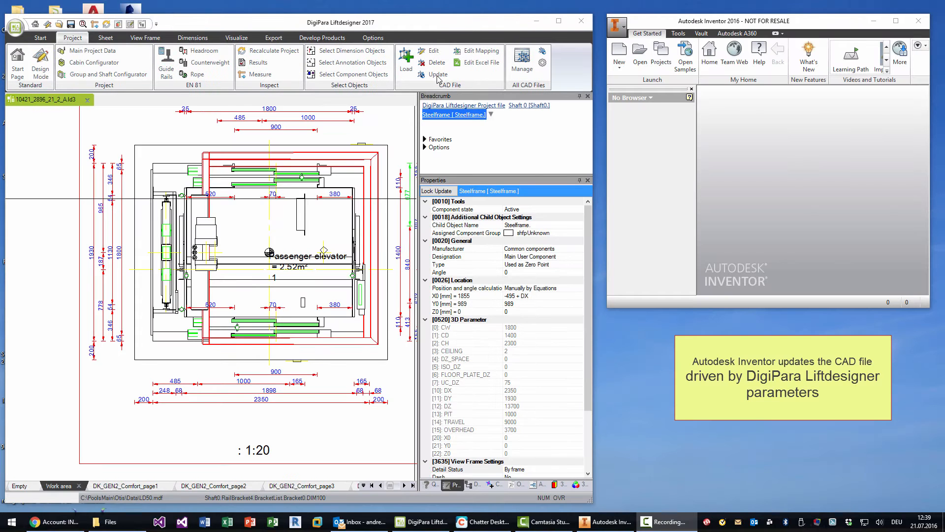
- Update the steel frame's CAD file from the current shaft parameters and set the car width to 1600 mm
left_click(436, 75)
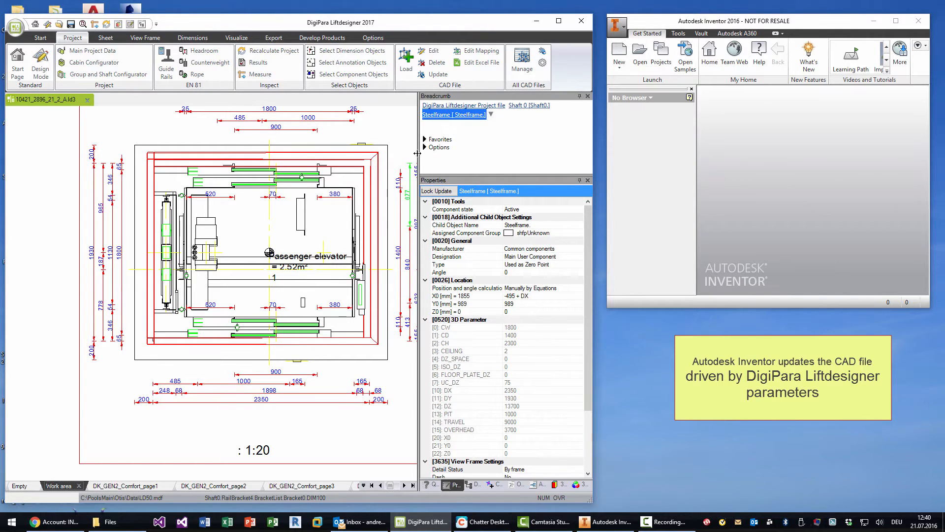
left_click(348, 187)
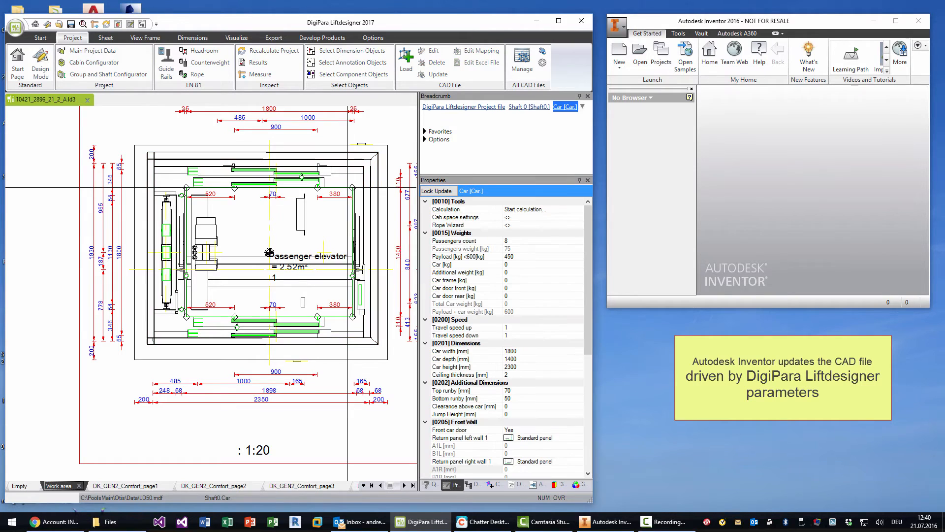
left_click(528, 351)
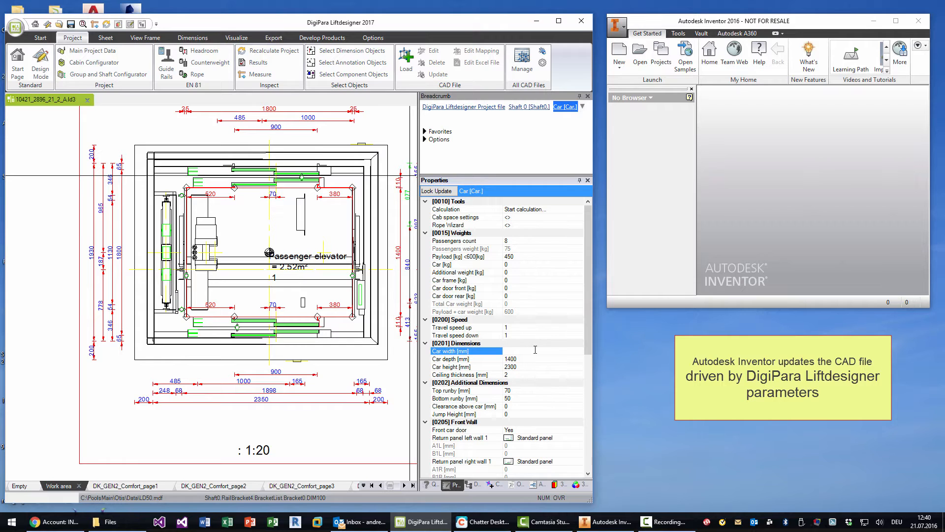
type("1600")
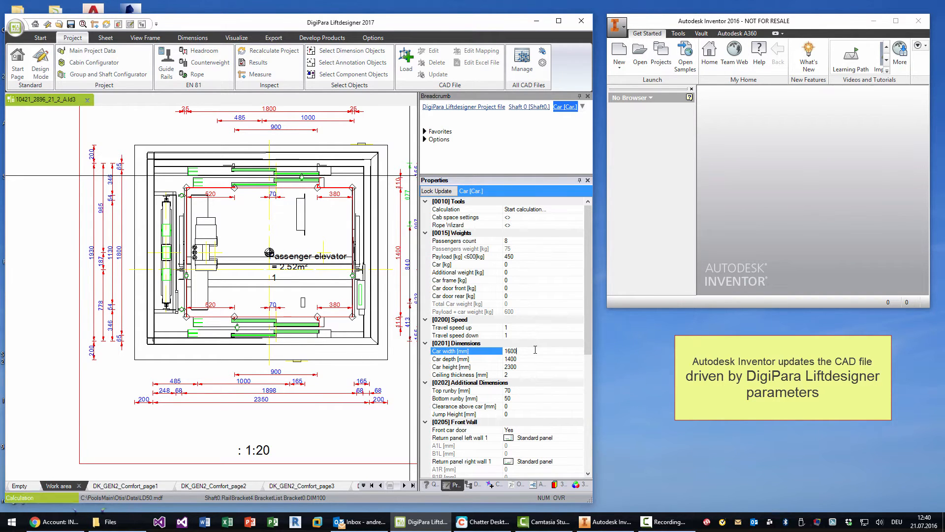
key("Return")
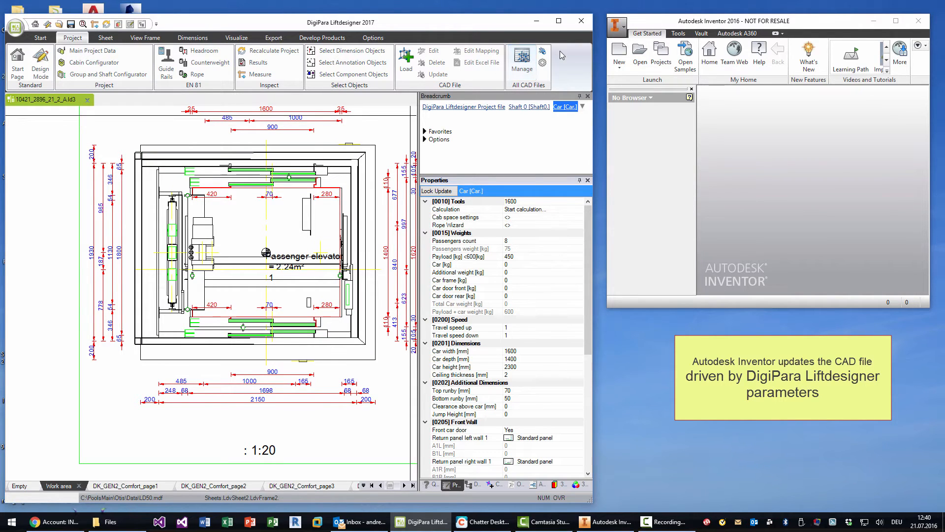
- Update the steel frame's CAD file to match the 1600 mm car and check drawing pages 1 and 2
left_click(409, 69)
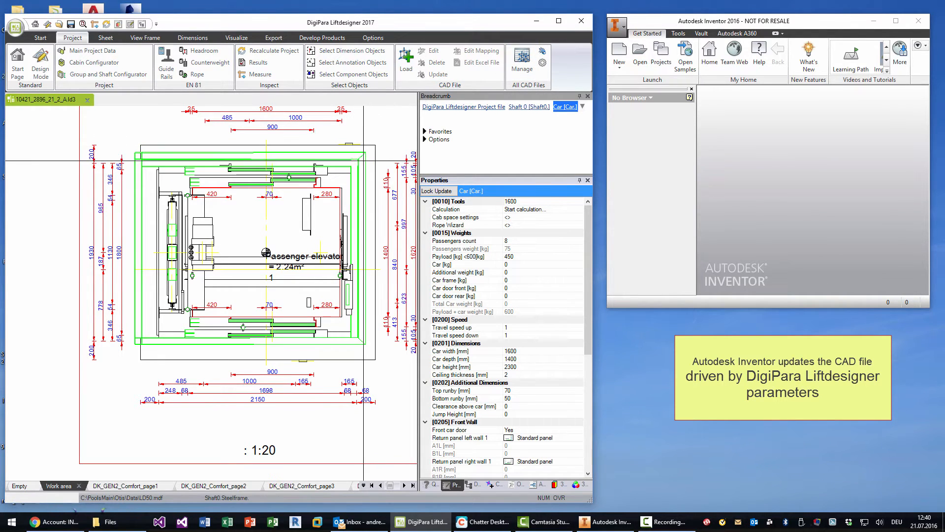
left_click(434, 73)
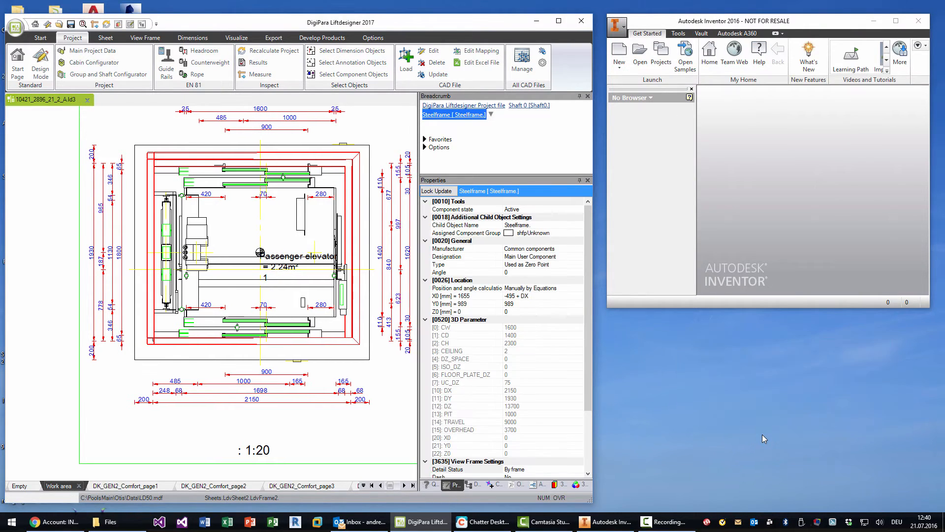
left_click(133, 490)
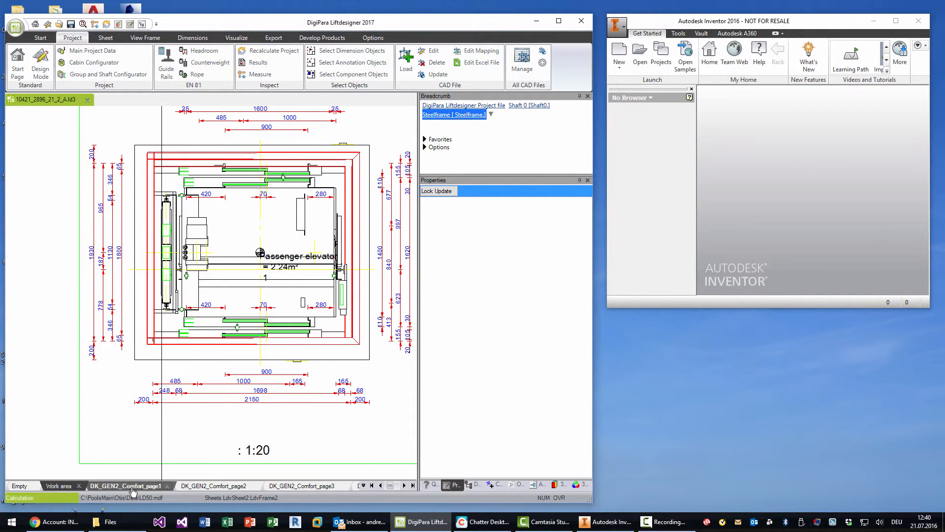
left_click(222, 488)
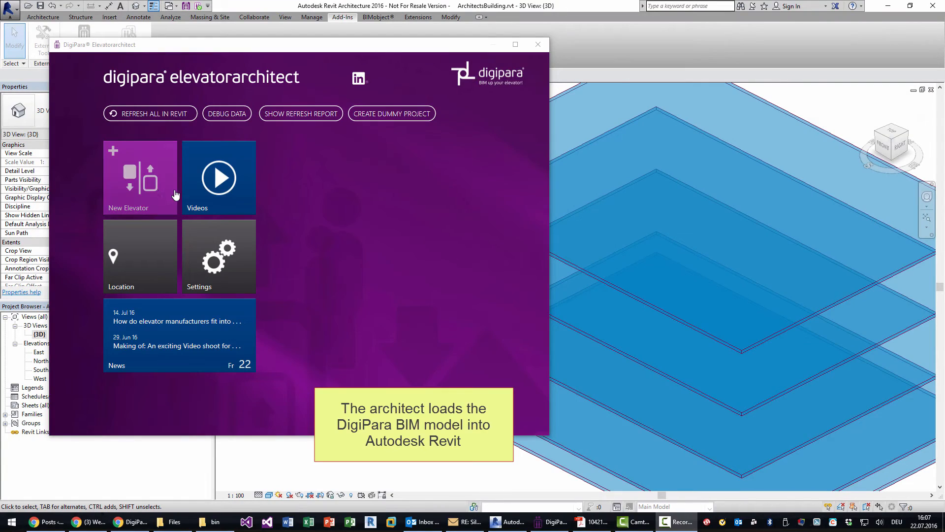
- Switch to Revit's DigiPara Elevatorarchitect and import a new elevator from 10421_2896_21_2_A.LdBIM using the LOD 300 object selection
left_click(144, 184)
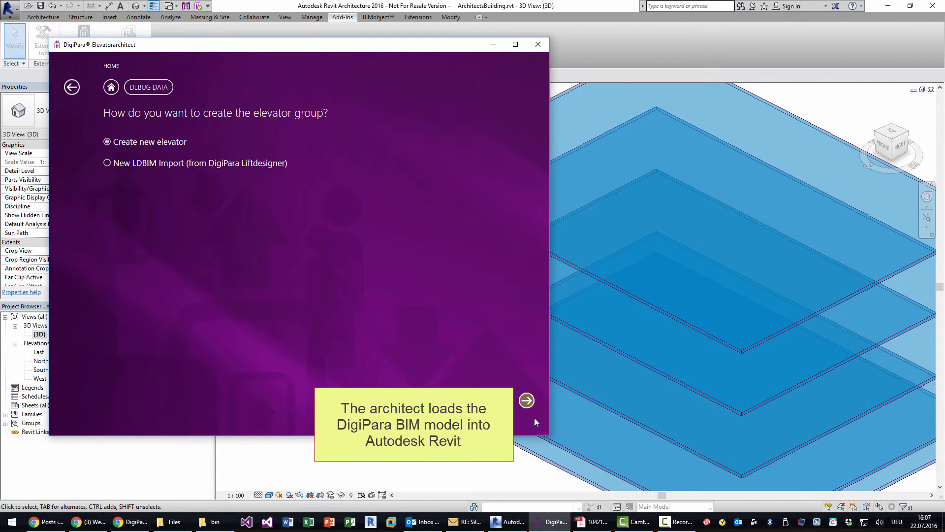
left_click(225, 163)
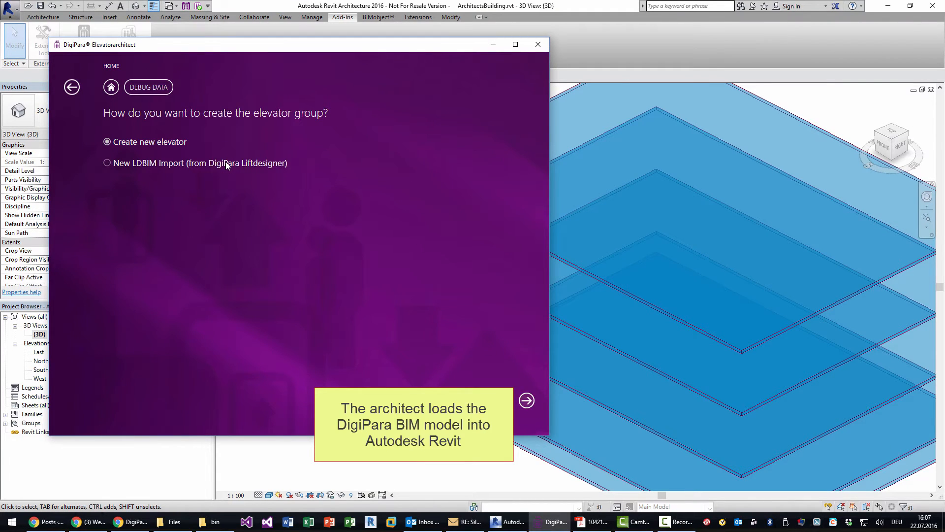
left_click(526, 400)
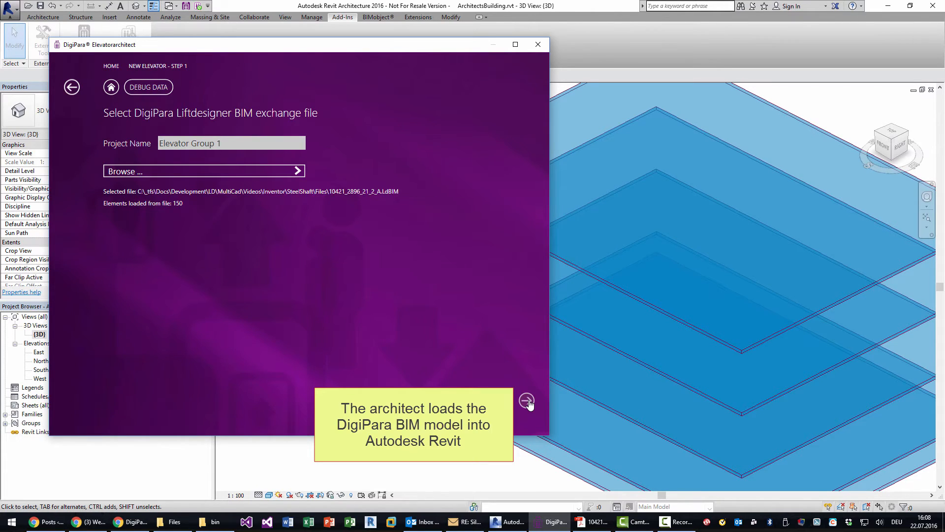
left_click(526, 401)
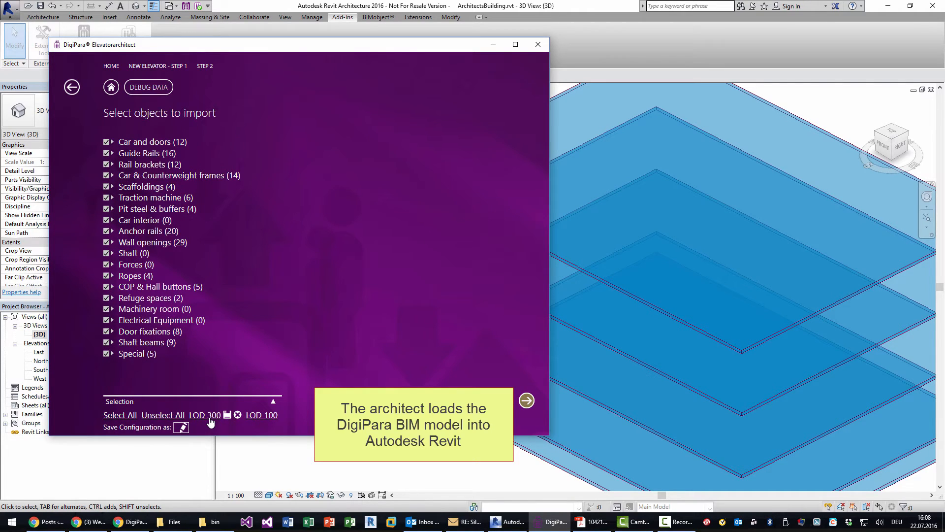
left_click(208, 416)
left_click(526, 401)
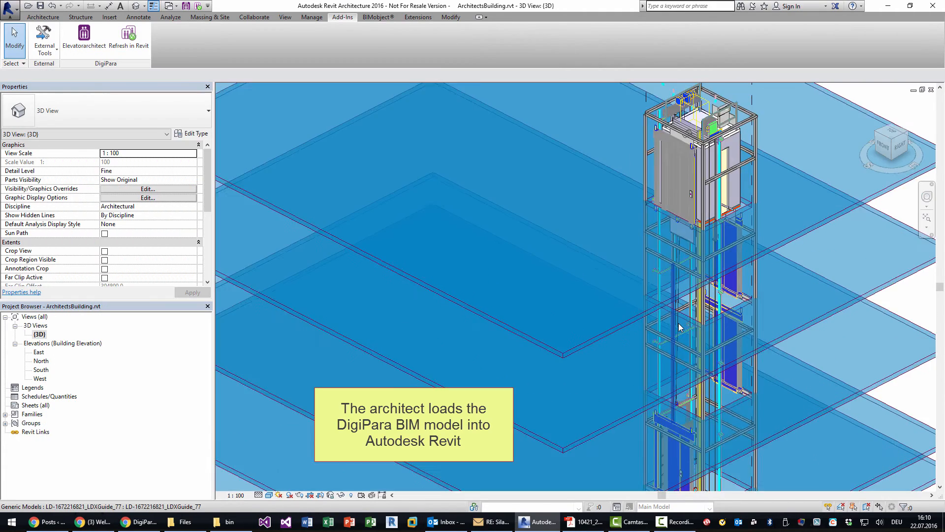
- Examine the upper part of the imported elevator in the 3D view and select its surrounding steel frame
scroll(680, 327, "up", 2)
middle_click_drag(771, 182, 732, 365)
scroll(732, 364, "up", 1)
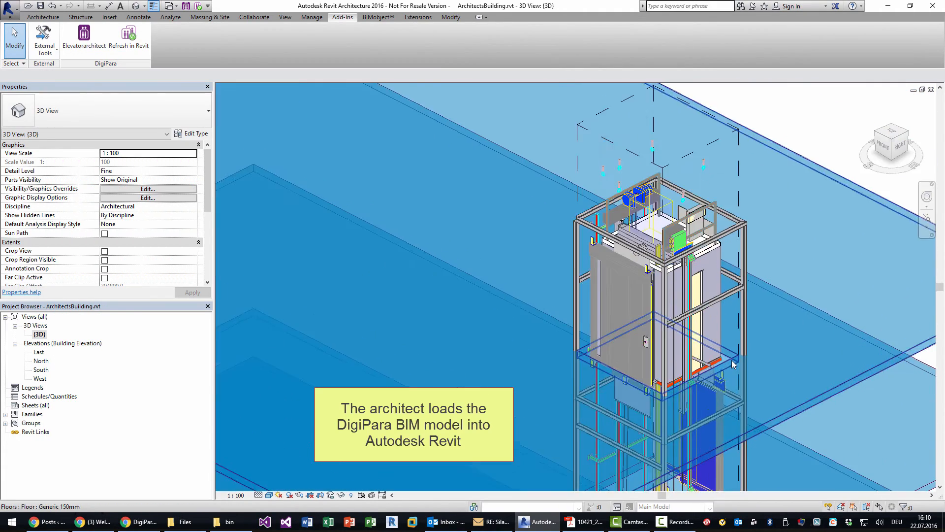
scroll(732, 364, "up", 1)
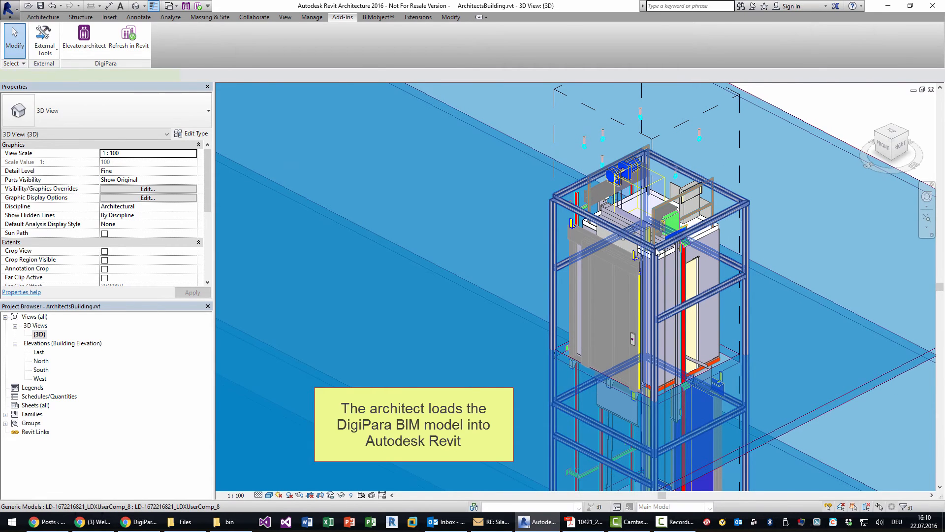
left_click(639, 270)
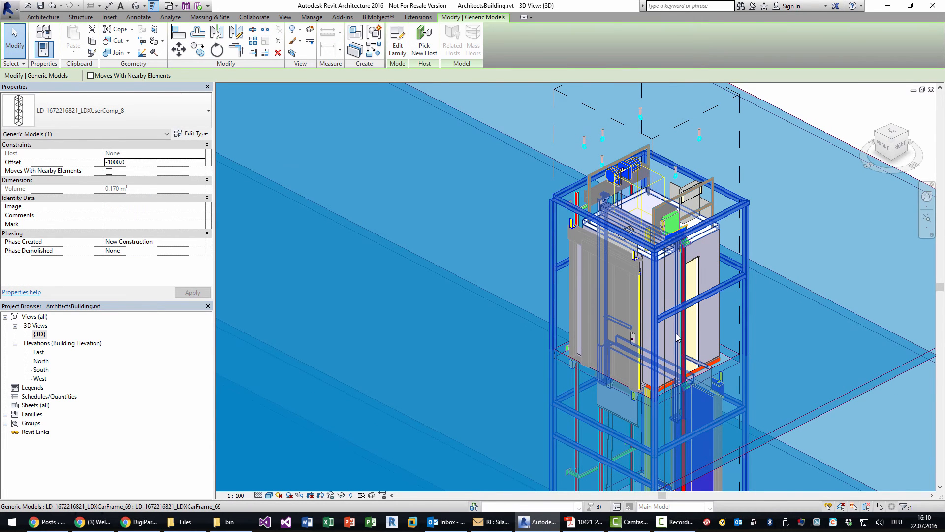
- Review the selected steel frame's type properties, including its model, manufacturer and type comments, and leave them without changes
scroll(678, 337, "down", 1)
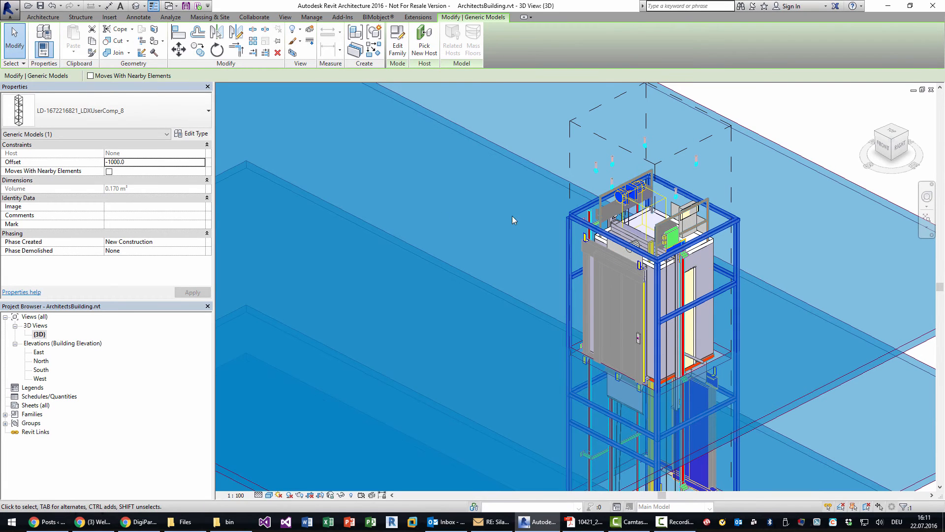
left_click(192, 134)
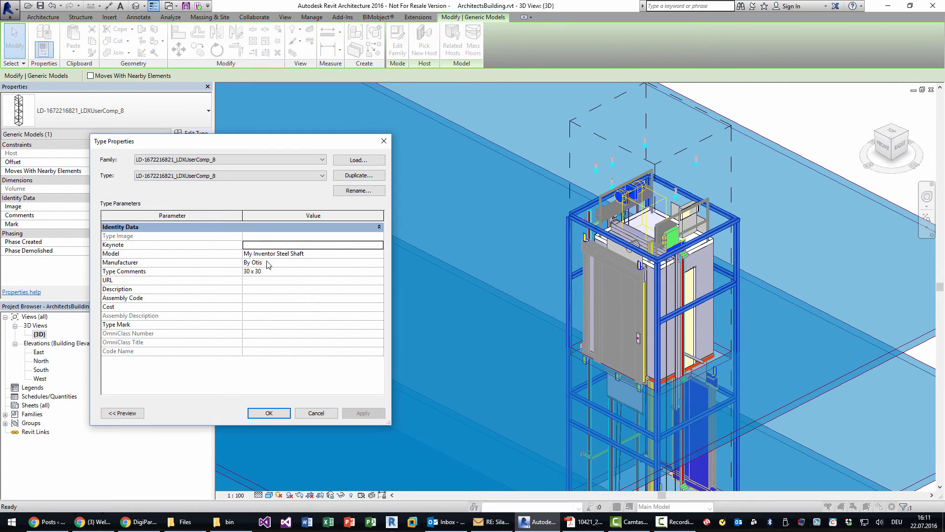
left_click(325, 262)
left_click(284, 271)
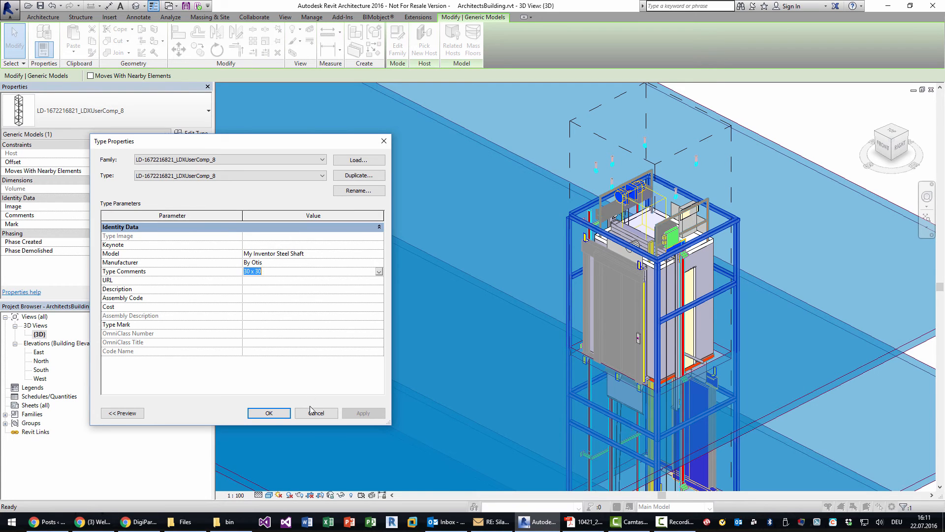
left_click(317, 413)
- Inspect the full height of the elevator and its steel frame from the front and right sides in the 3D view
middle_click_drag(733, 485, 729, 362)
left_click(884, 146)
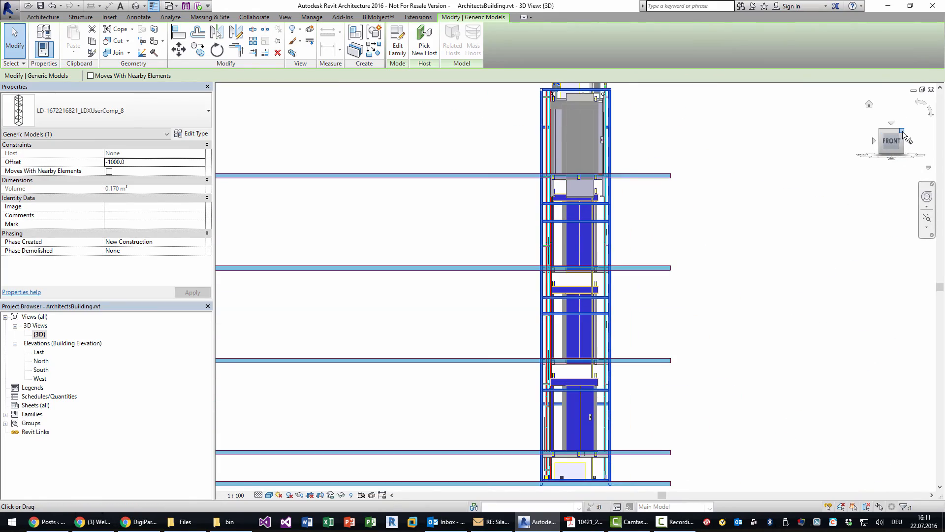
left_click(905, 137)
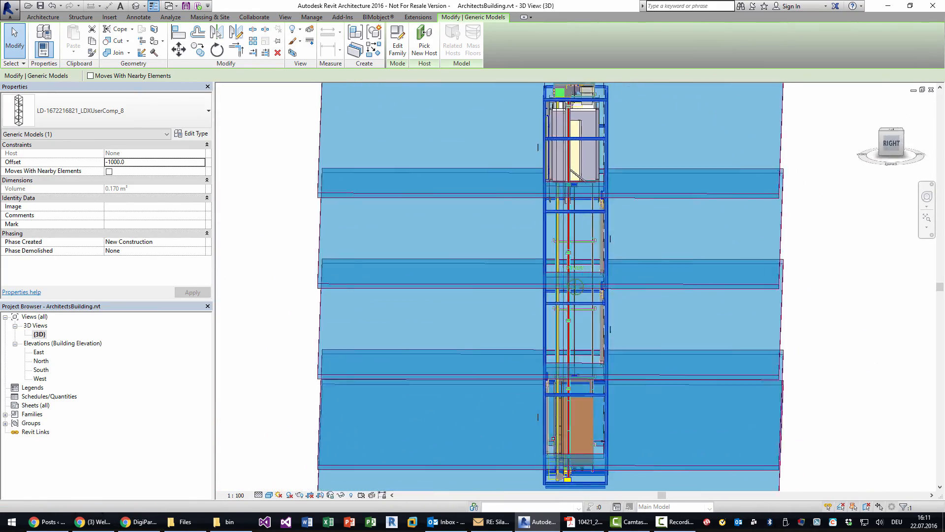
mouse_move(892, 143)
left_mouse_down()
mouse_move(879, 157)
mouse_move(866, 140)
mouse_move(867, 156)
left_mouse_up()
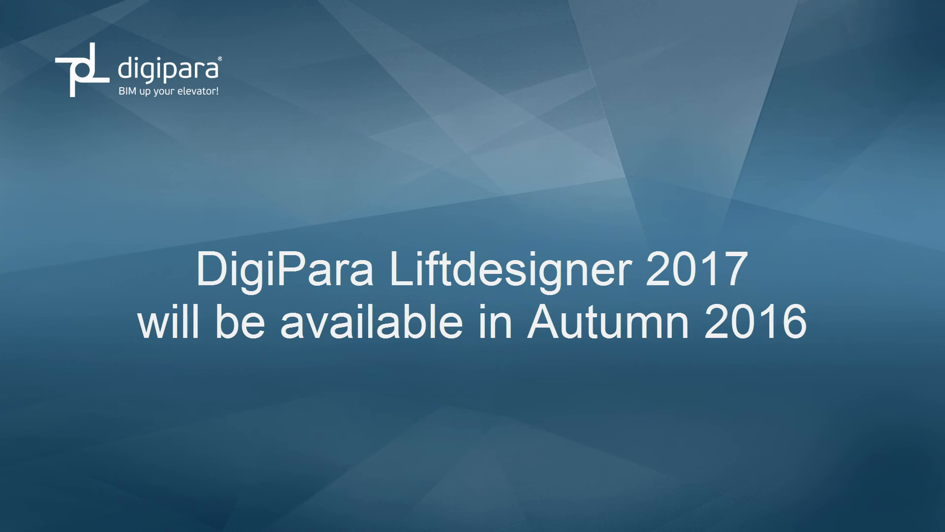